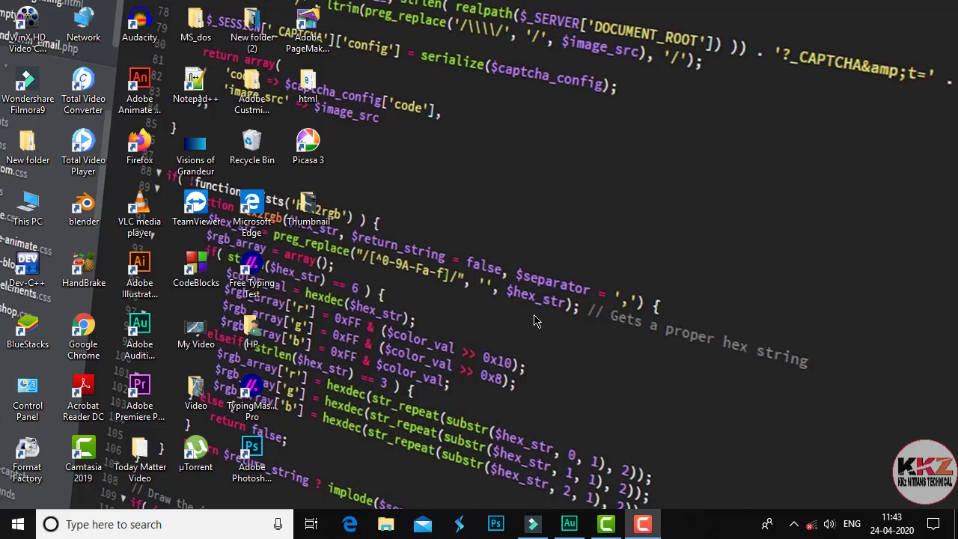
Step: Switch to Filmora9 and place Sound_Video_2 from the project media on video track 1, starting at about 5.5 seconds
left_click(531, 523)
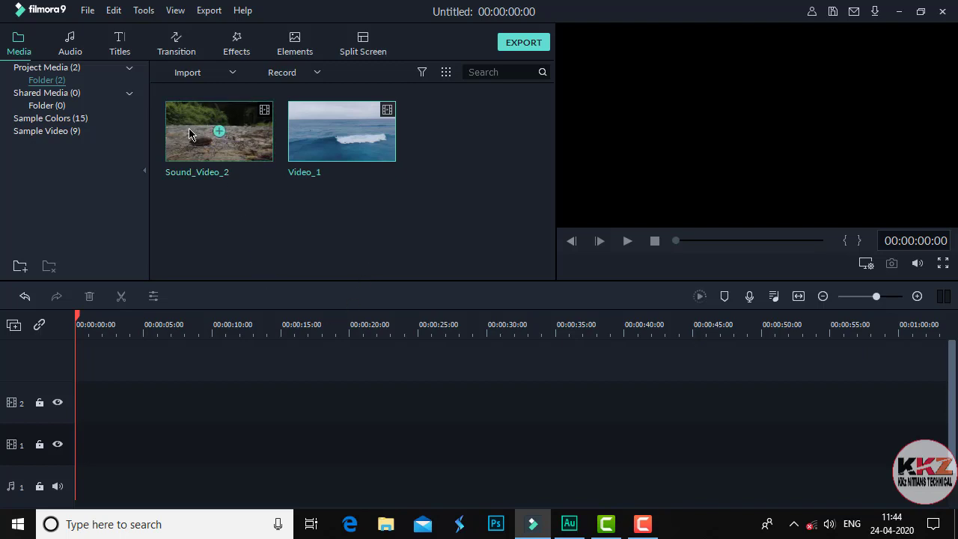
left_click(234, 157)
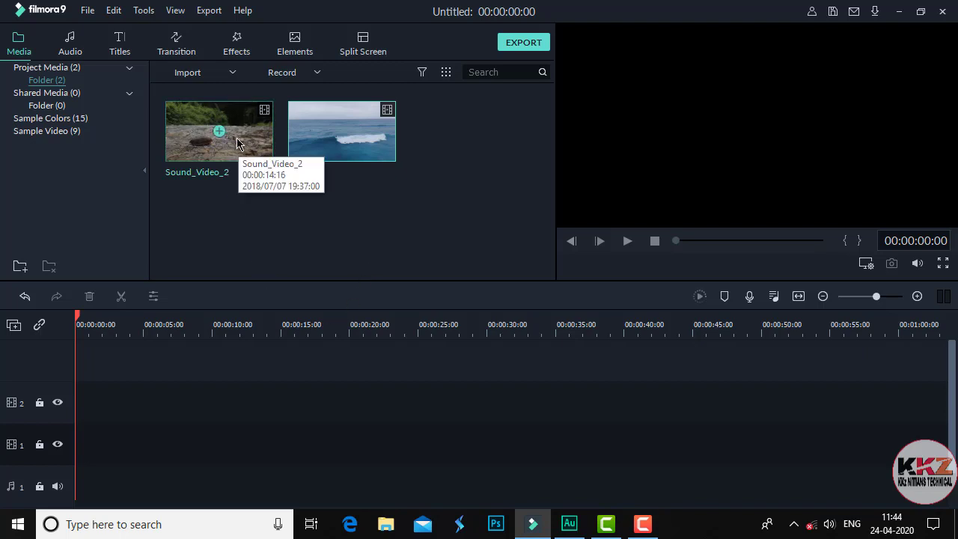
left_click_drag(226, 155, 154, 442)
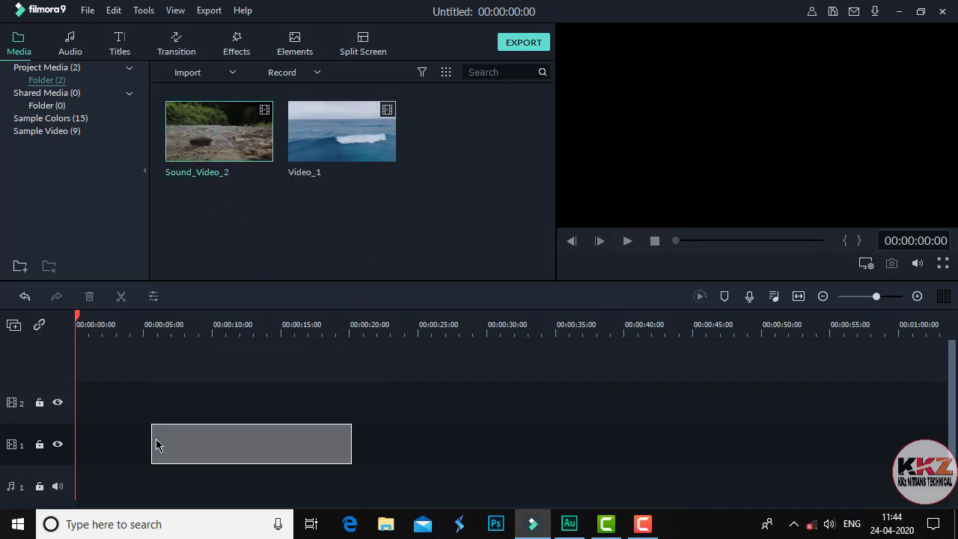
left_click(618, 277)
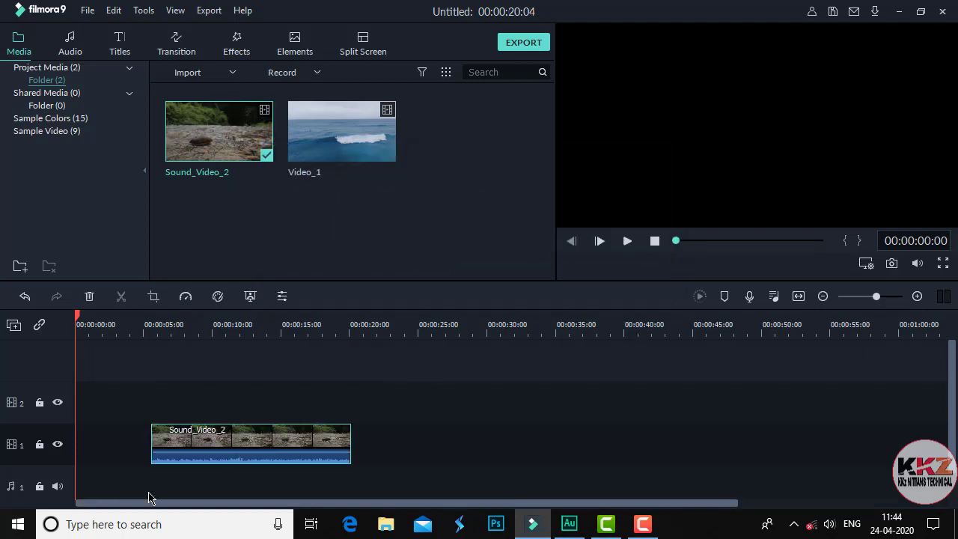
Step: Move the Sound_Video_2 clip up to video track 2, at the very start of the timeline
left_click(254, 443)
left_click_drag(255, 442, 210, 411)
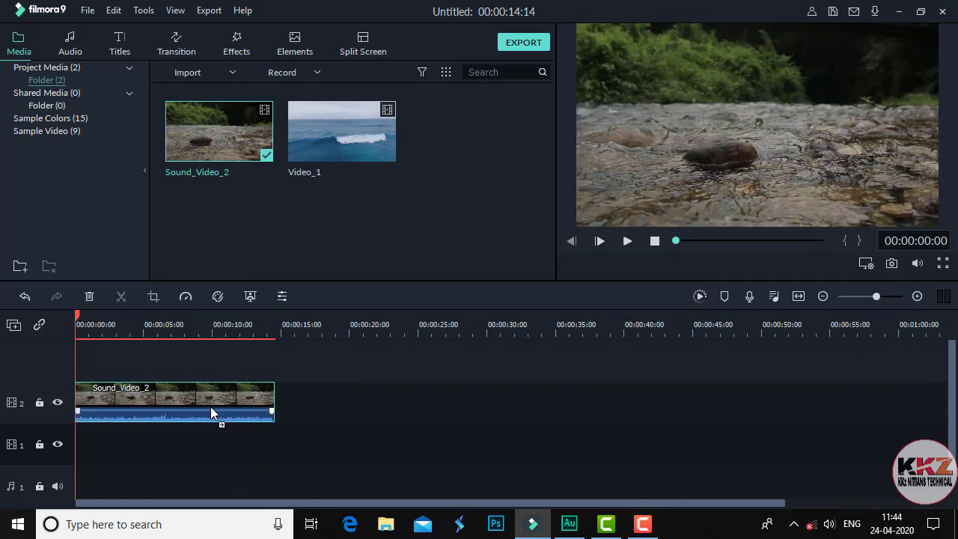
left_click(347, 412)
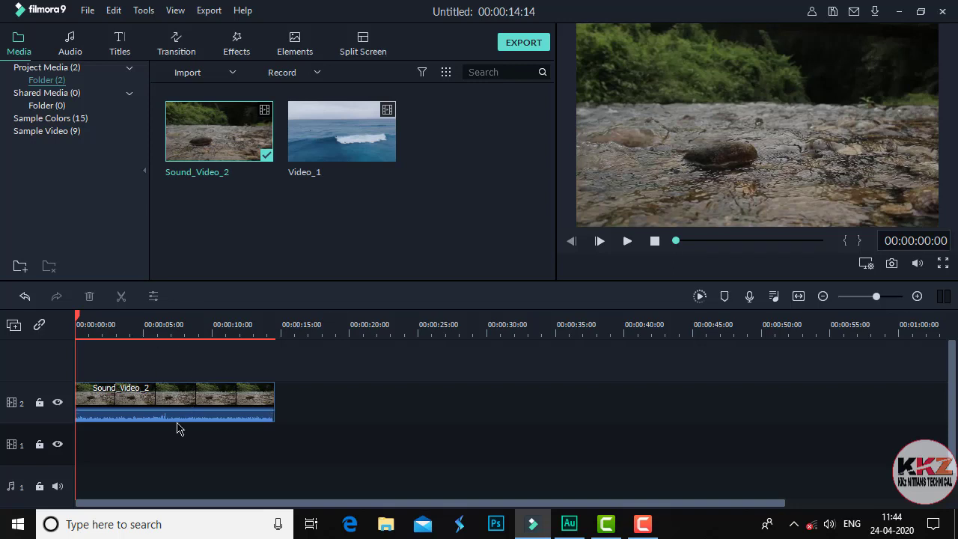
Step: Preview the Sound_Video_2 clip by scrubbing through it and playing it to its end
mouse_move(188, 410)
left_click_drag(77, 318, 189, 321)
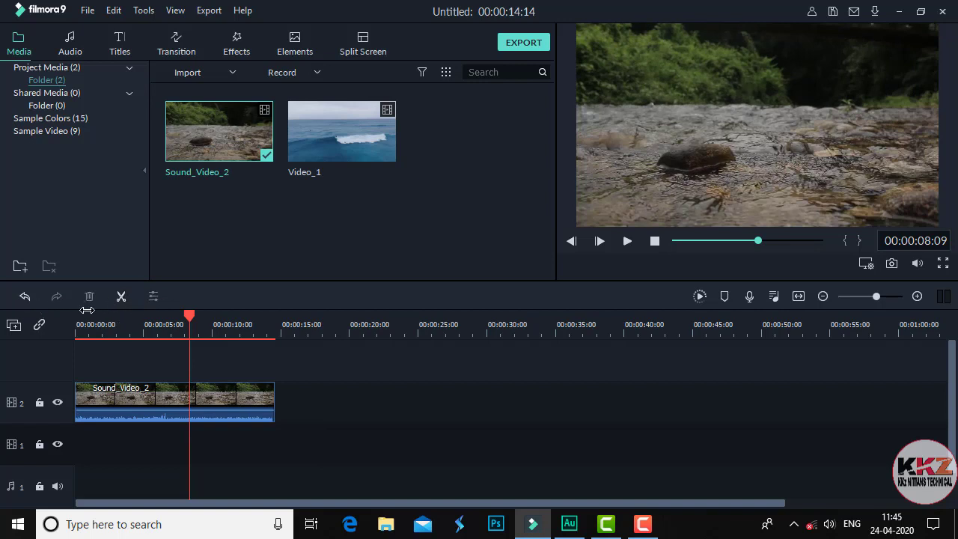
mouse_move(243, 410)
left_click(236, 404)
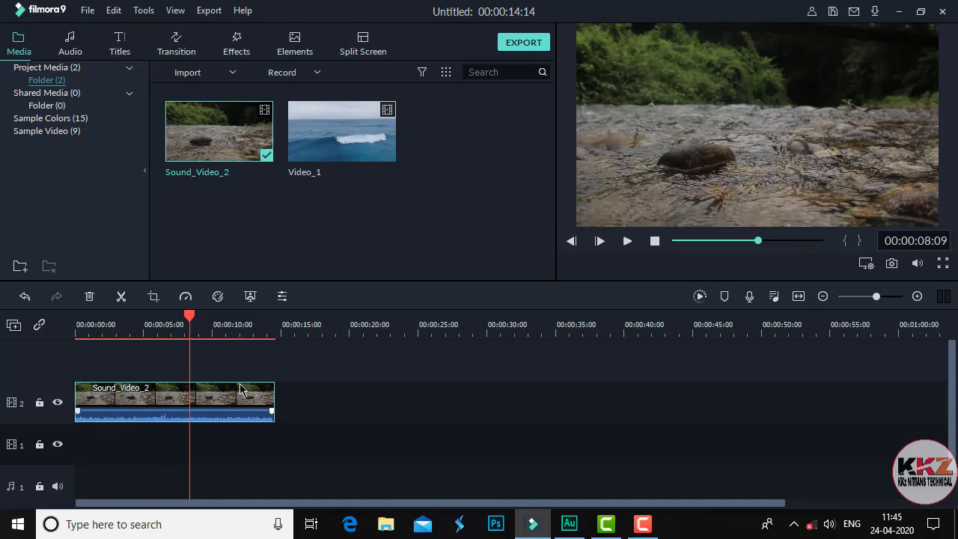
left_click_drag(191, 318, 155, 322)
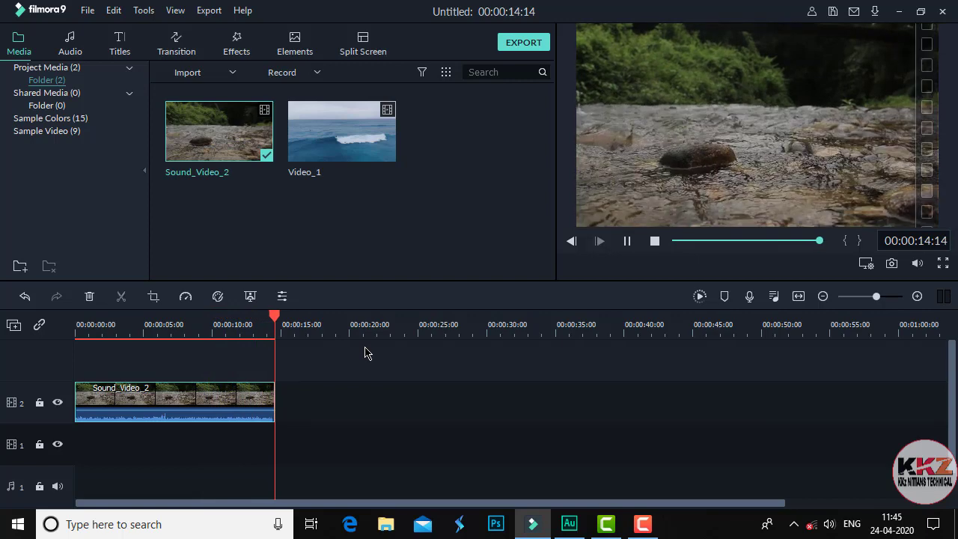
left_click_drag(276, 321, 95, 346)
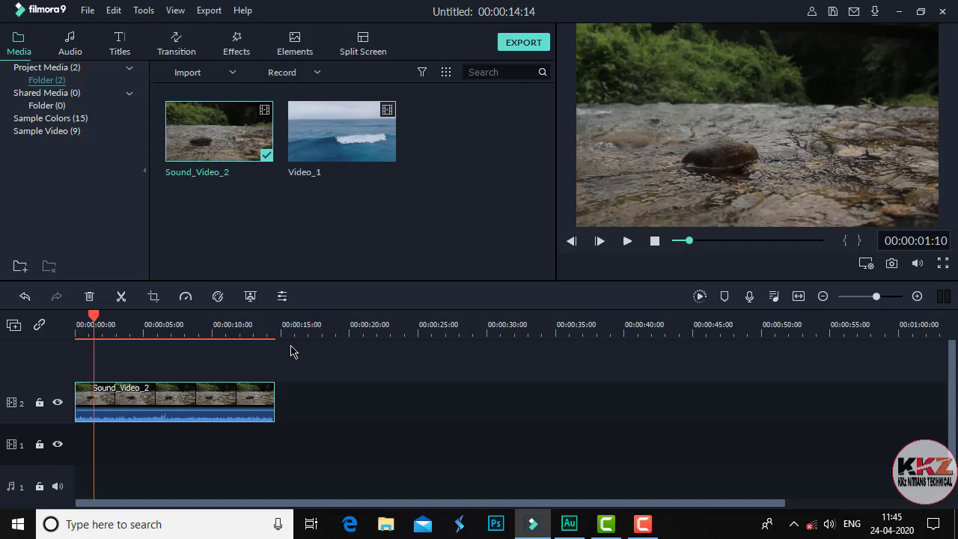
mouse_move(243, 418)
left_click(296, 402)
left_click(221, 398)
left_click(318, 404)
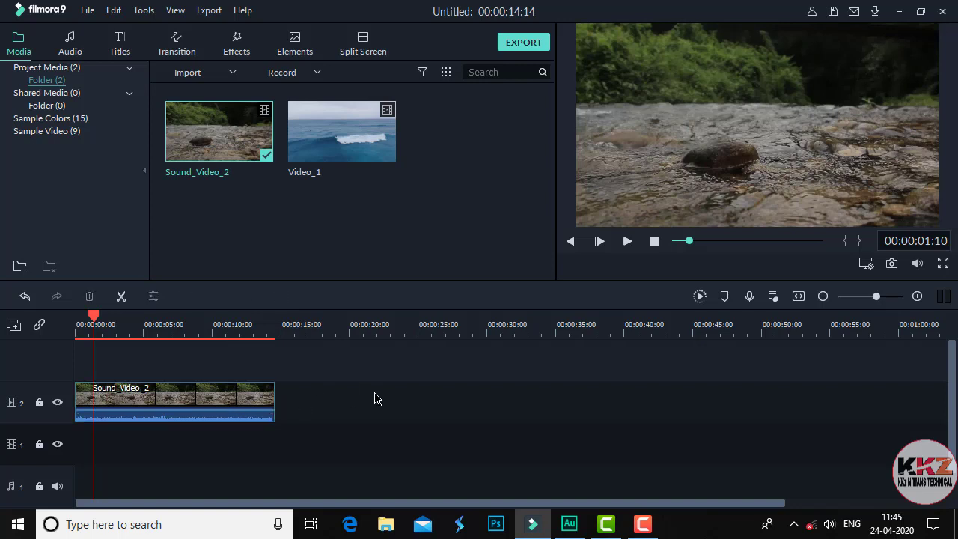
left_click(234, 401)
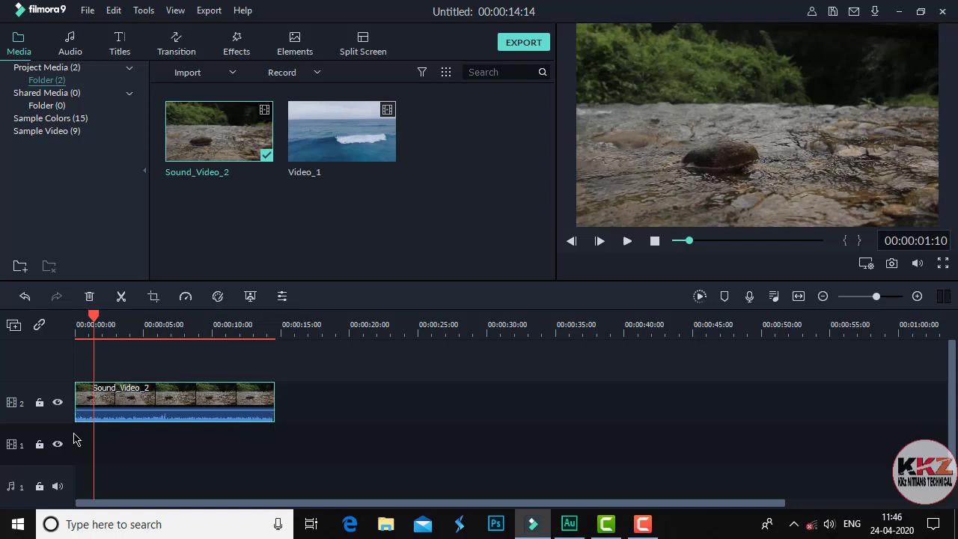
mouse_move(219, 390)
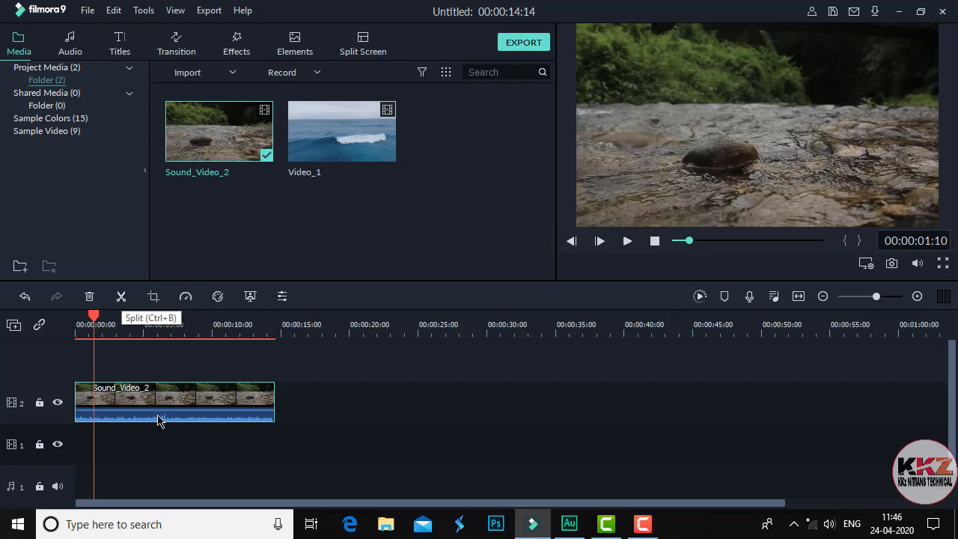
Step: Split the Sound_Video_2 clip at 00:00:06:21 and shift its second part to start at about 11 seconds
left_click(109, 327)
left_click(169, 327)
left_click(357, 417)
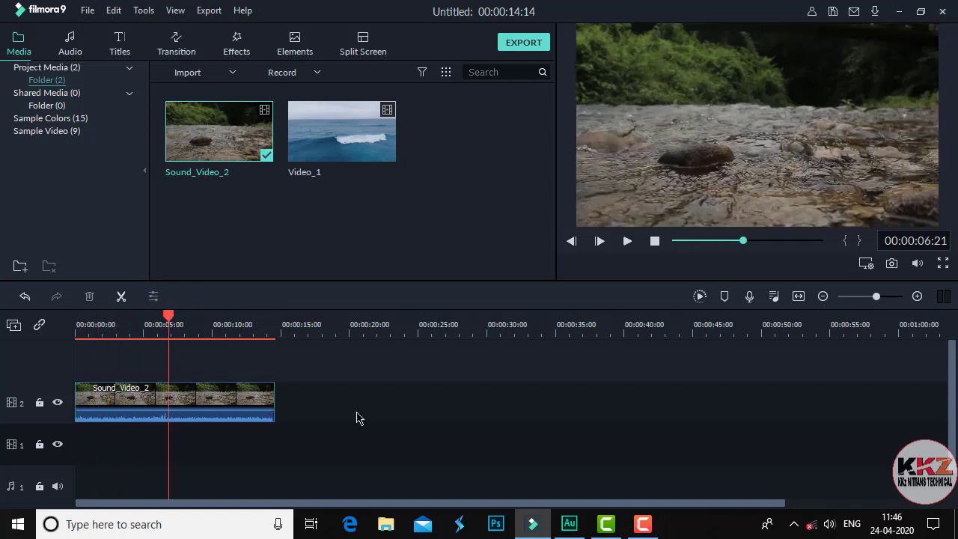
mouse_move(252, 412)
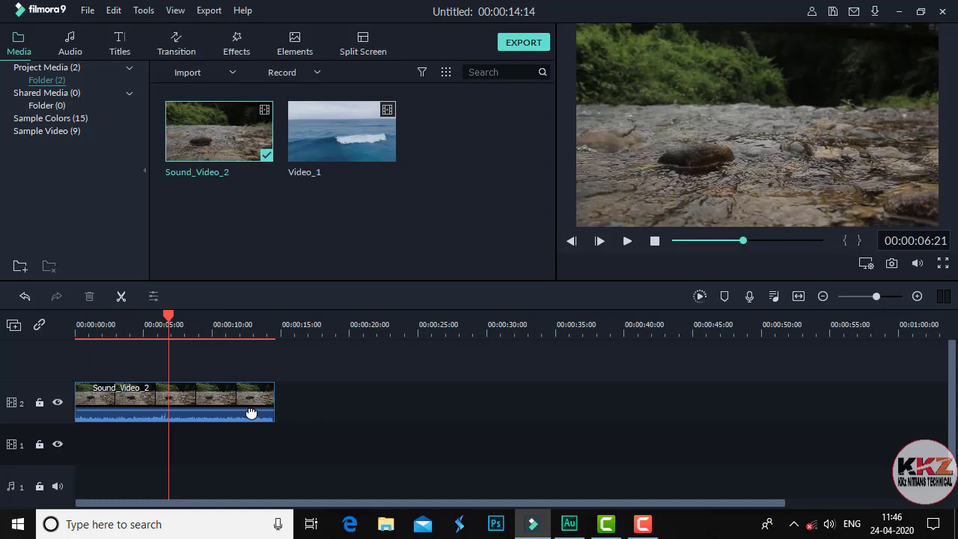
left_click(215, 394)
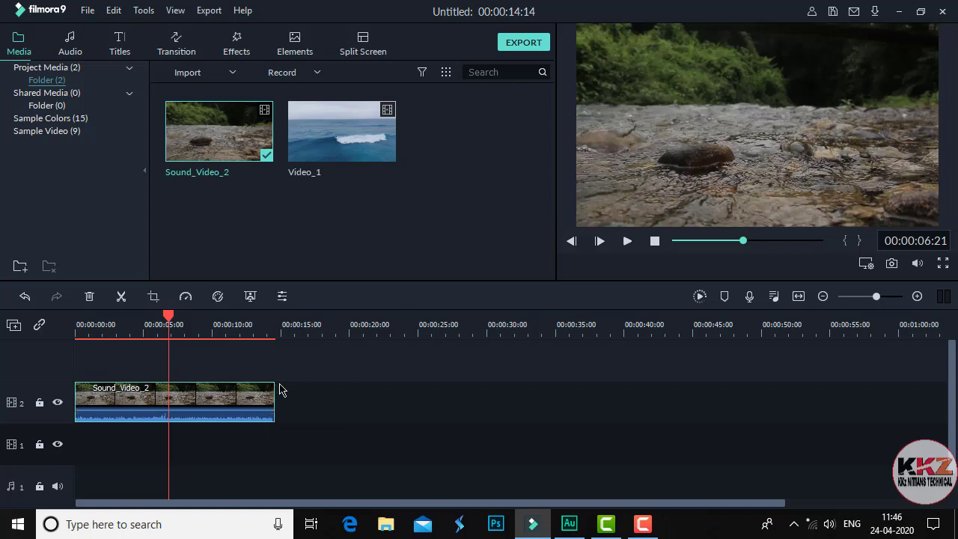
mouse_move(86, 394)
mouse_move(205, 410)
left_click(107, 348)
mouse_move(208, 404)
mouse_move(179, 421)
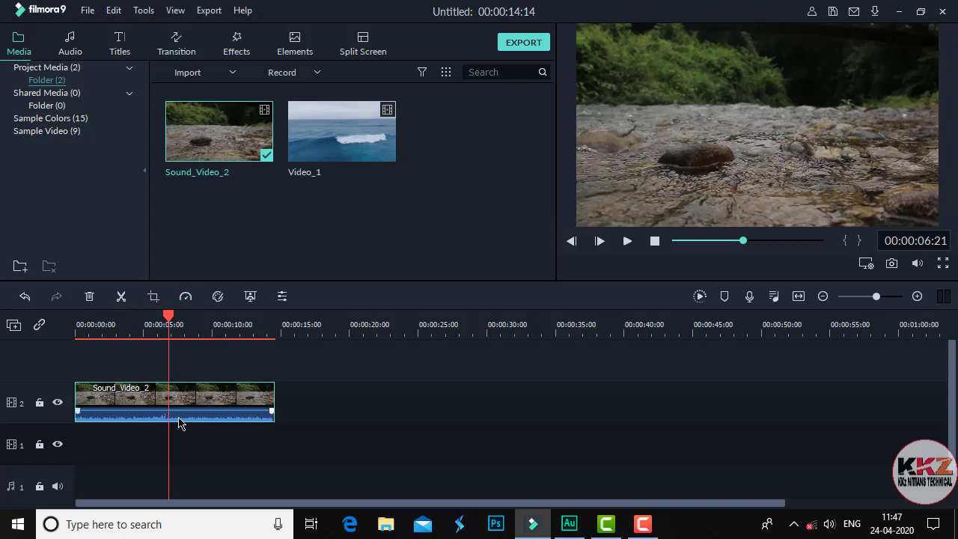
left_click(121, 298)
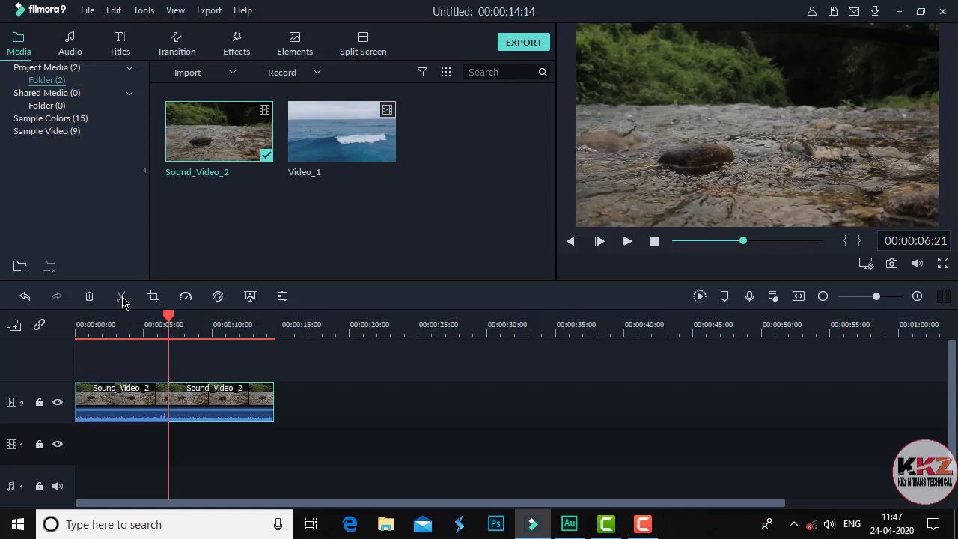
left_click(209, 412)
left_click_drag(193, 402, 262, 419)
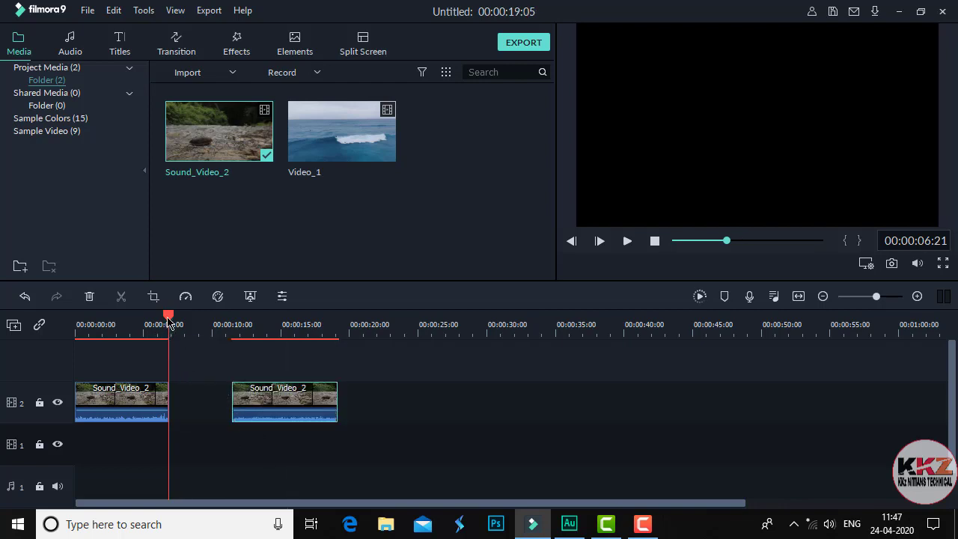
Step: Split the second part of the clip at 00:00:15:03 and spread its two pieces apart on video track 2
left_click_drag(169, 320, 285, 327)
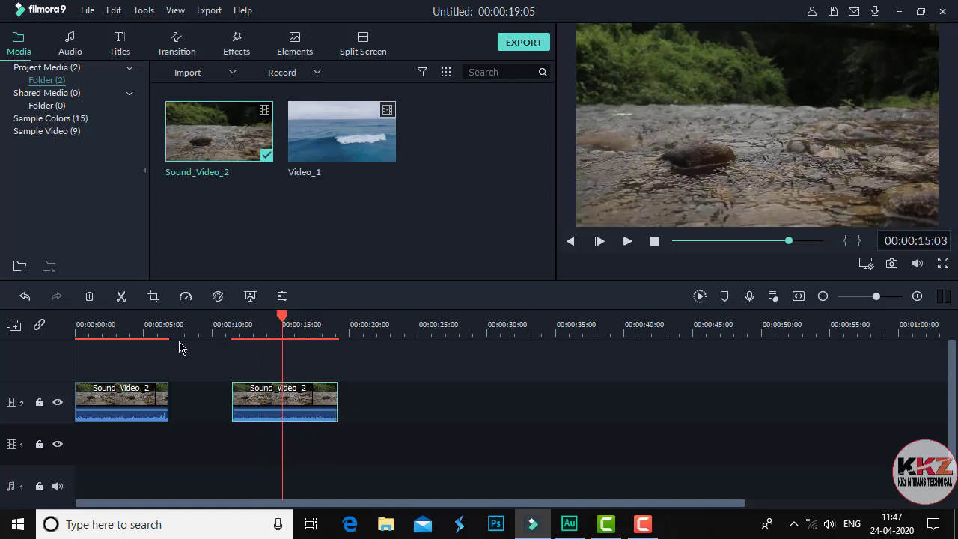
left_click(122, 298)
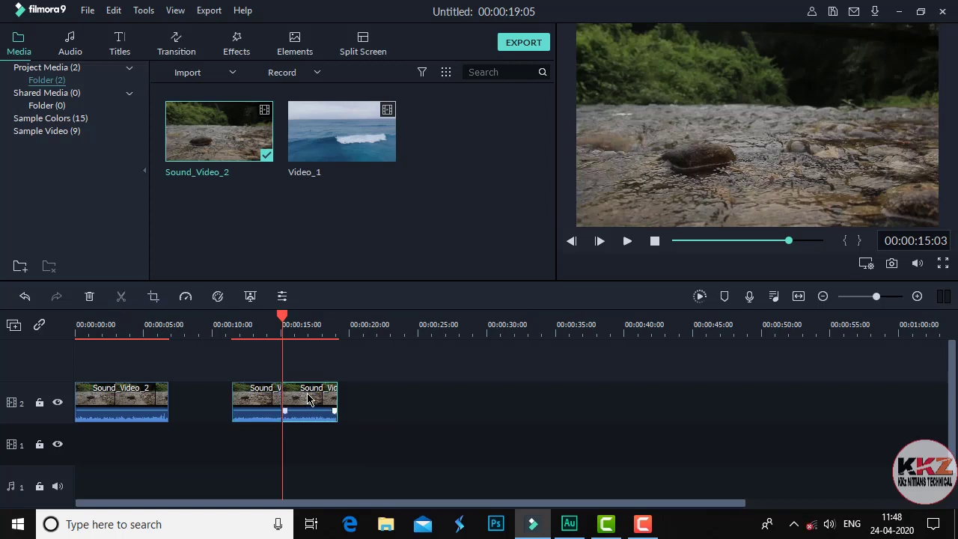
left_click_drag(308, 399, 341, 397)
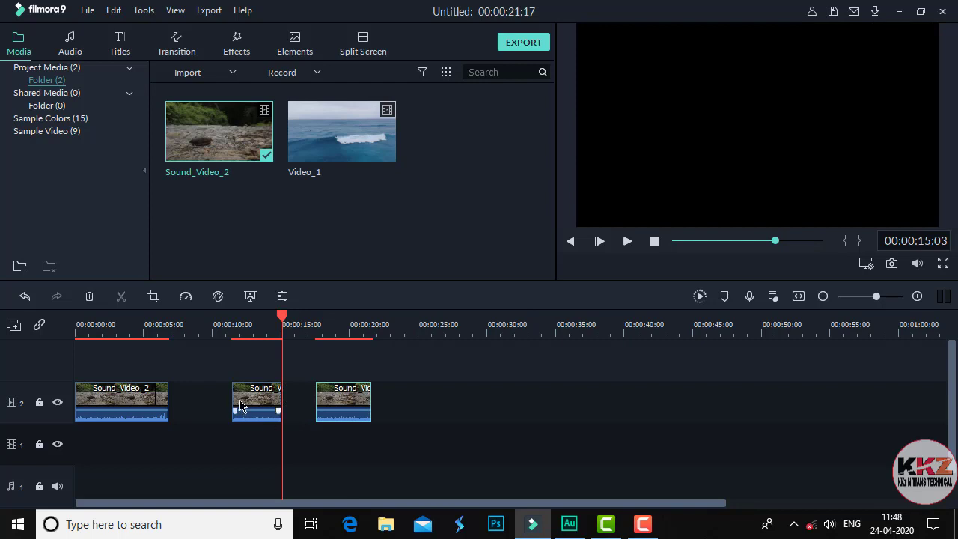
left_click_drag(234, 396, 203, 398)
Step: Detach the audio from the last Sound_Video_2 piece and shift it earlier on the audio track, starting at about 13.5 seconds
left_click(341, 408)
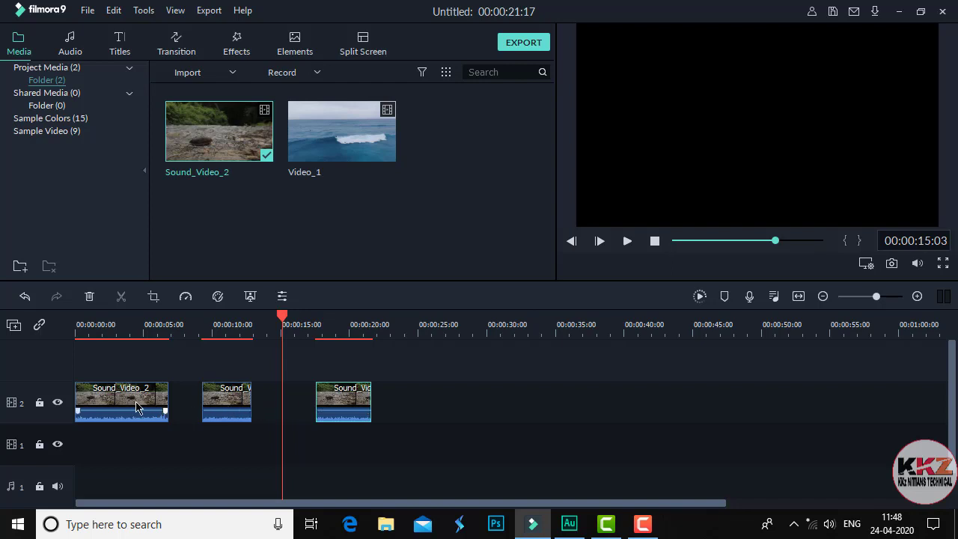
right_click(338, 395)
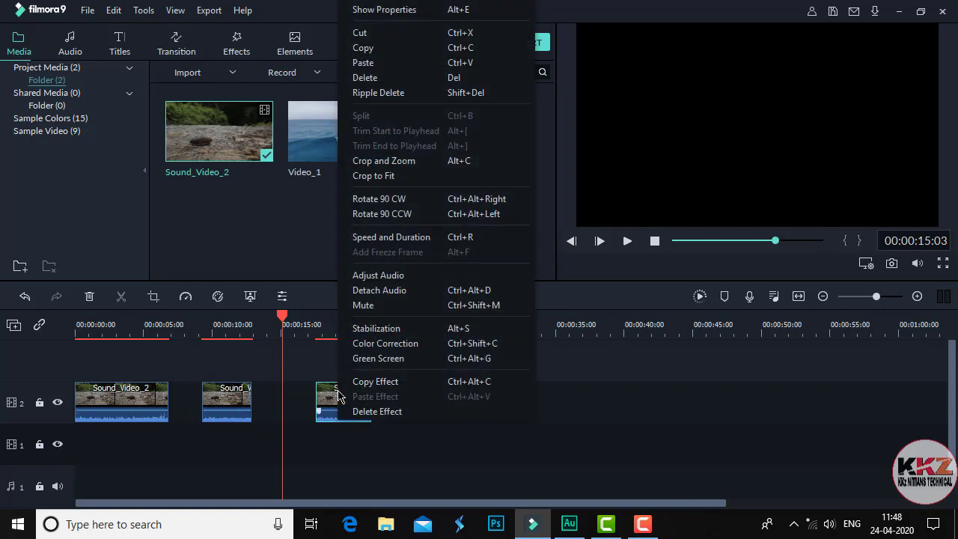
left_click(379, 292)
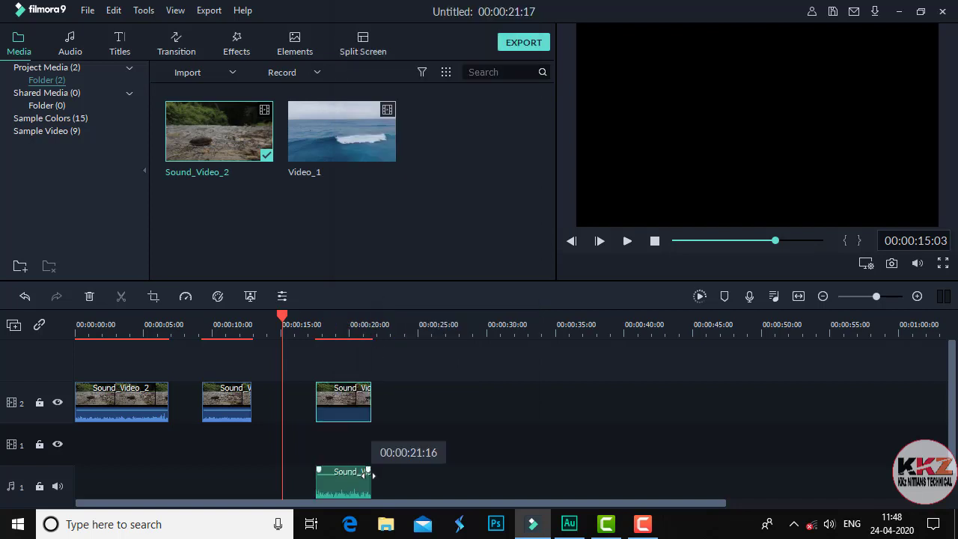
left_click_drag(341, 494, 327, 479)
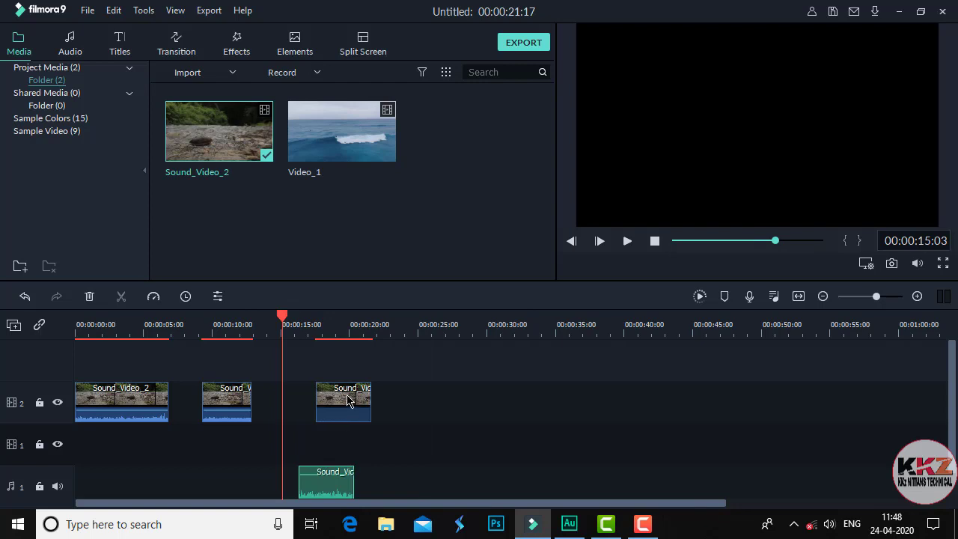
left_click(335, 485)
left_click(262, 404)
left_click_drag(329, 484, 299, 490)
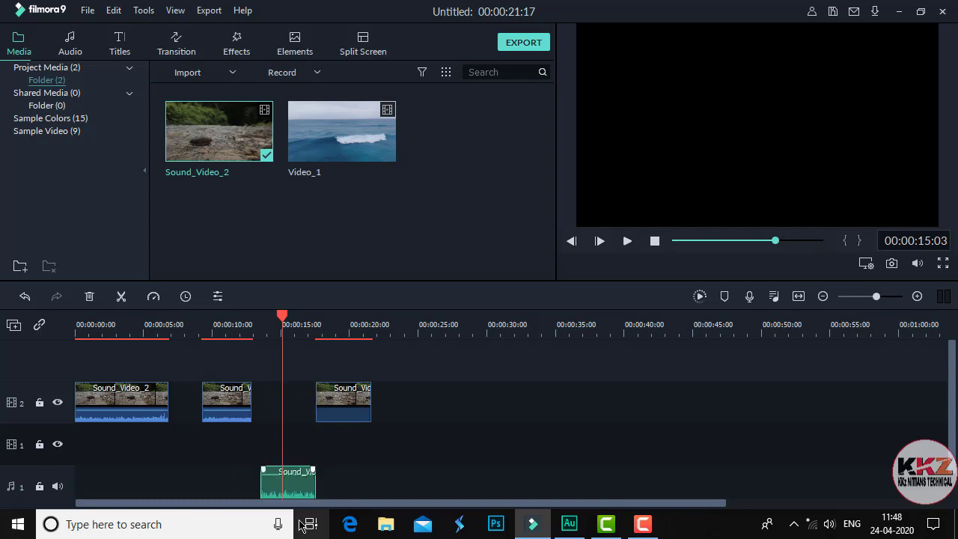
Step: Split the detached audio clip on audio track 1 at 00:00:15:05
left_click(282, 321)
left_click_drag(282, 320, 277, 321)
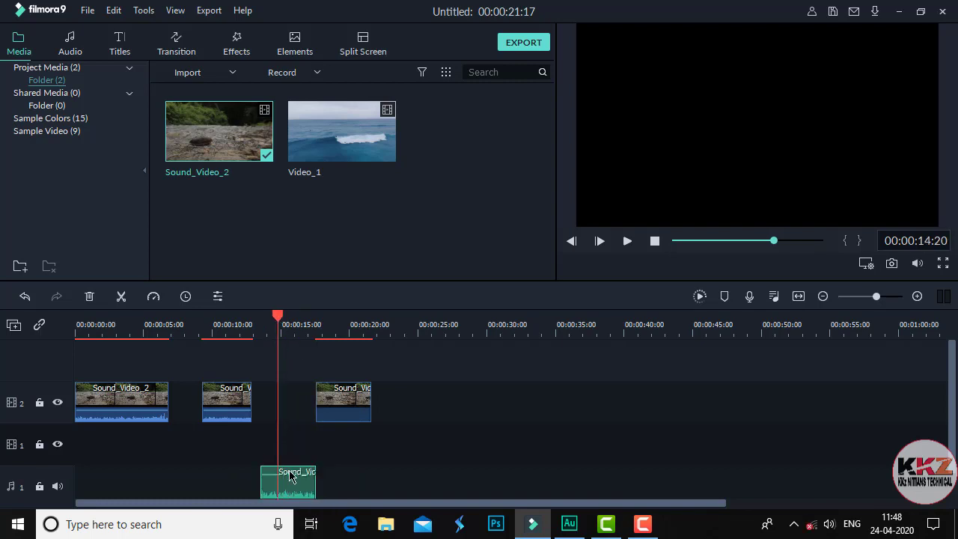
left_click(291, 476)
double_click(290, 477)
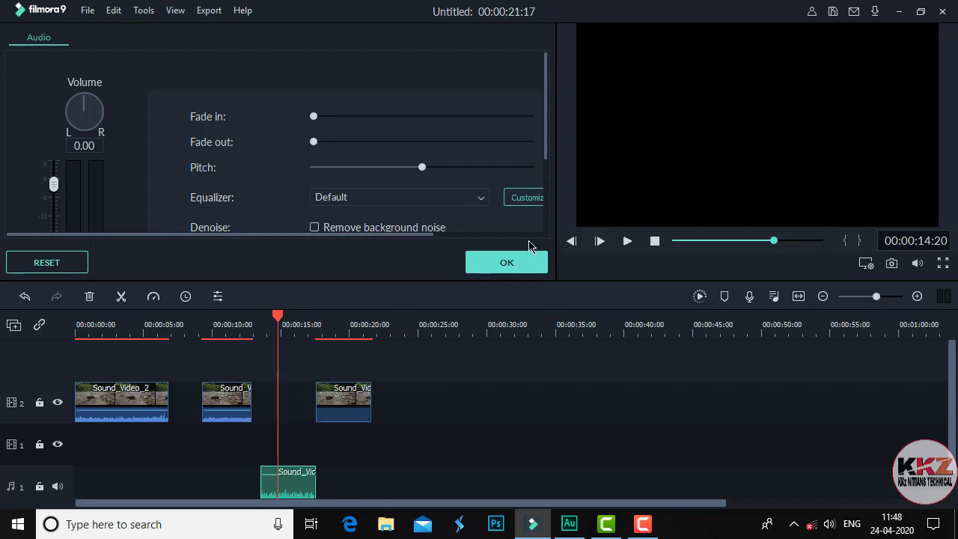
left_click(521, 265)
left_click_drag(280, 320, 284, 320)
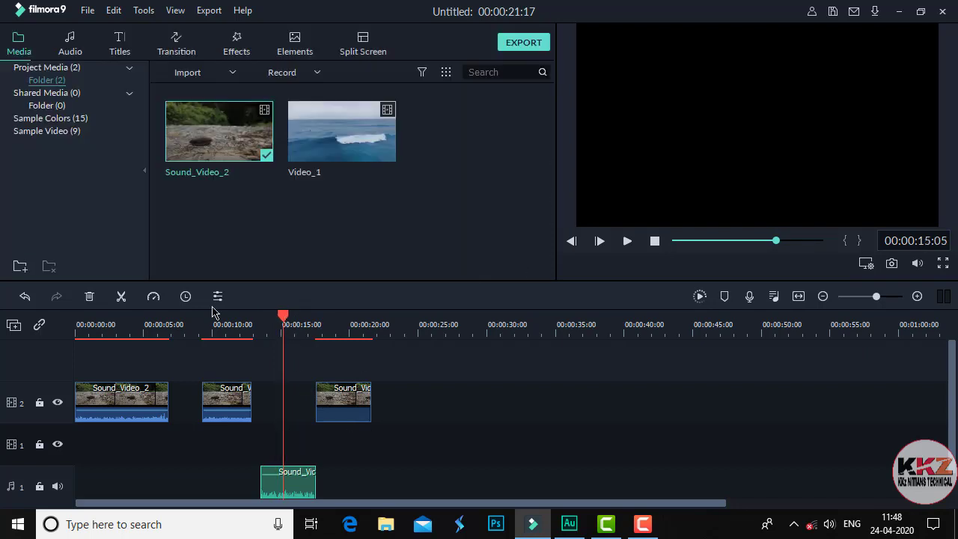
left_click(121, 299)
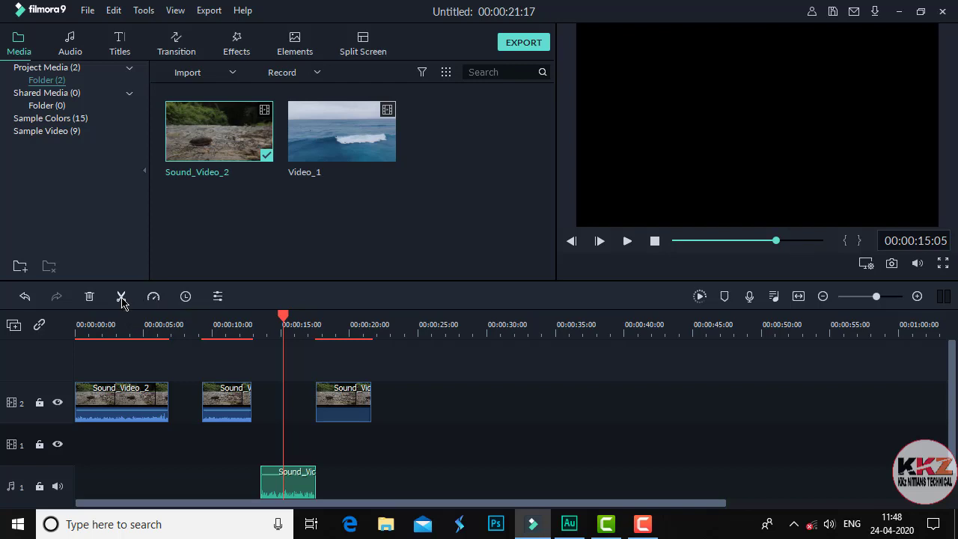
Step: Spread the two audio pieces apart on the track, then bring the second one back to the playhead
left_click_drag(317, 486, 380, 487)
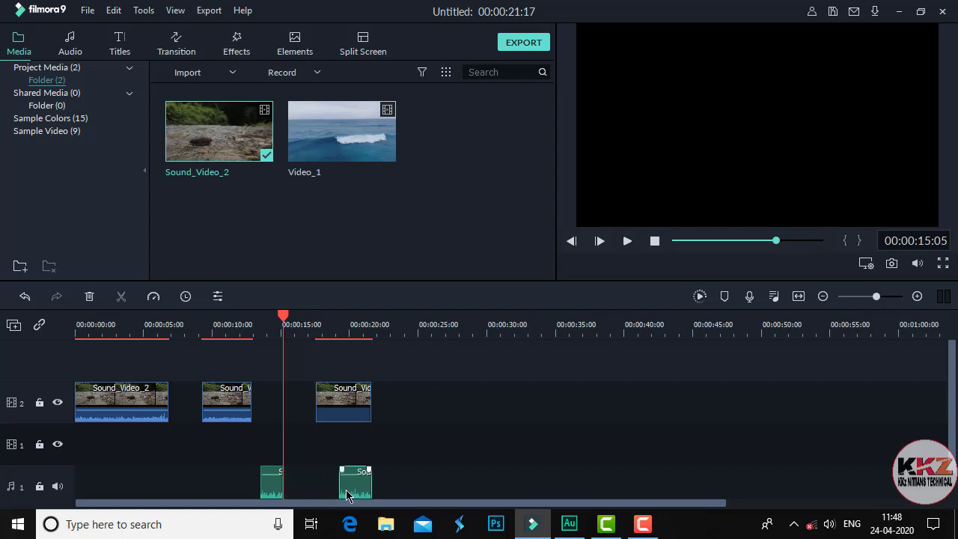
left_click_drag(268, 485, 231, 482)
left_click_drag(352, 486, 296, 486)
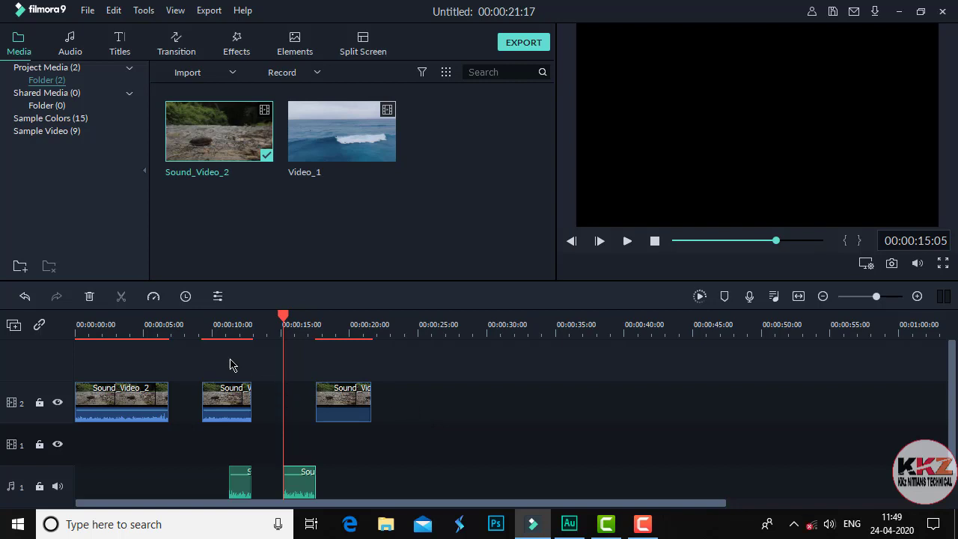
Step: Undo the moves of the two audio pieces and the split of the detached audio
left_click(24, 297)
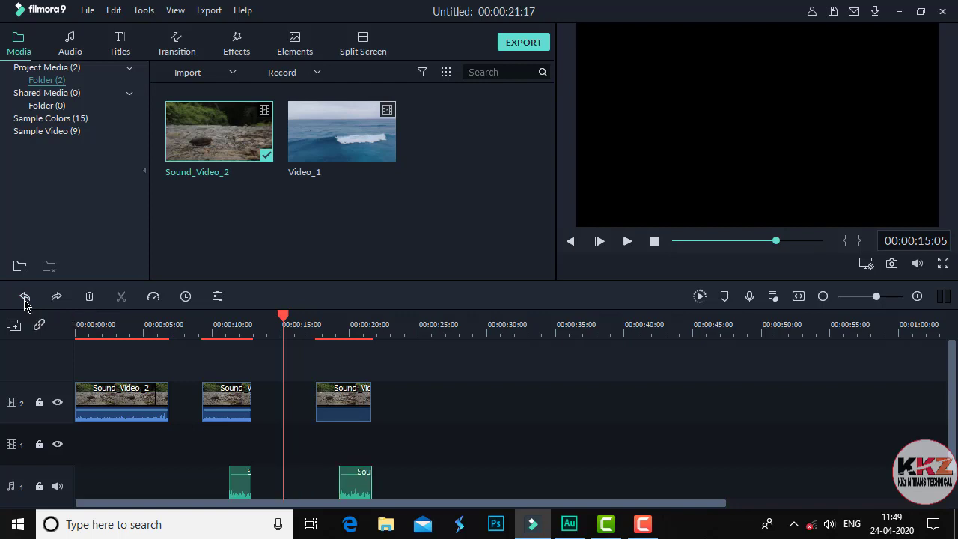
left_click(24, 297)
left_click(25, 297)
left_click(25, 297)
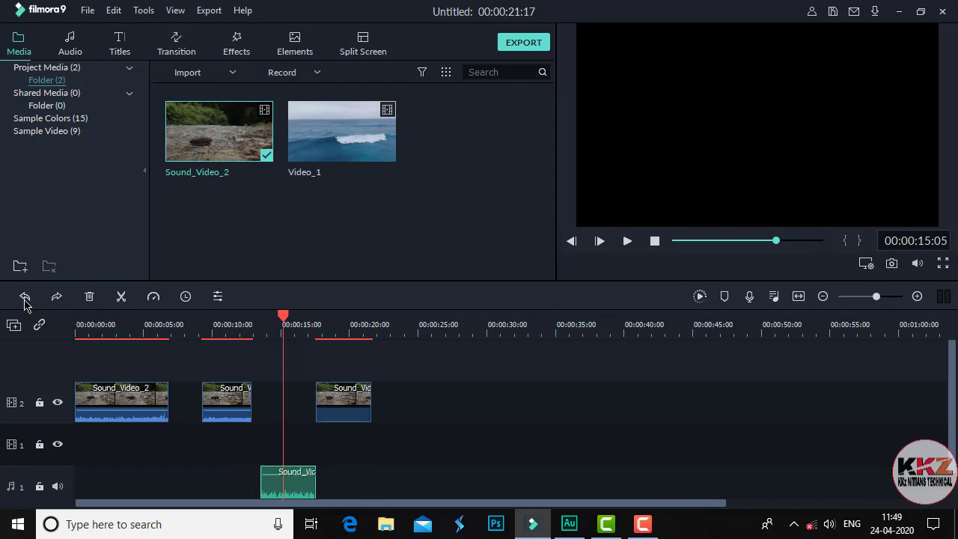
Step: Undo the shift of the detached audio, the audio detachment and the move of the middle Sound_Video_2 piece
left_click(25, 297)
left_click(25, 297)
left_click(25, 297)
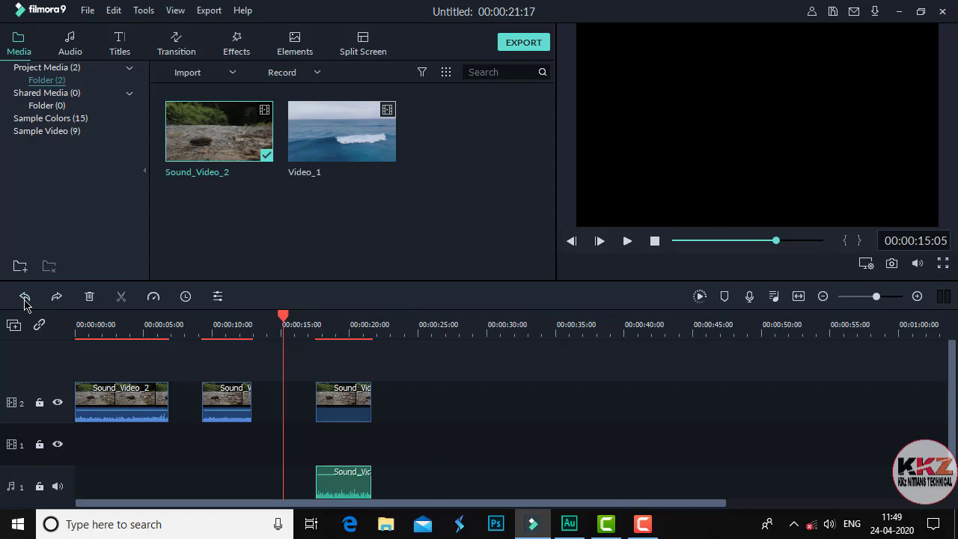
left_click(25, 297)
left_click(25, 297)
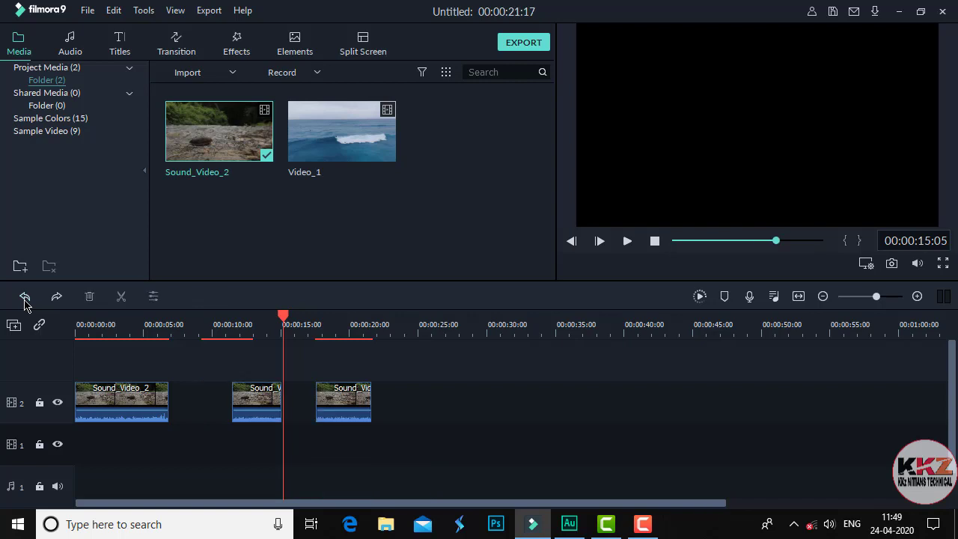
Step: Undo the remaining piece moves and both splits on video track 2, back to a single Sound_Video_2 clip
left_click(24, 297)
left_click(25, 297)
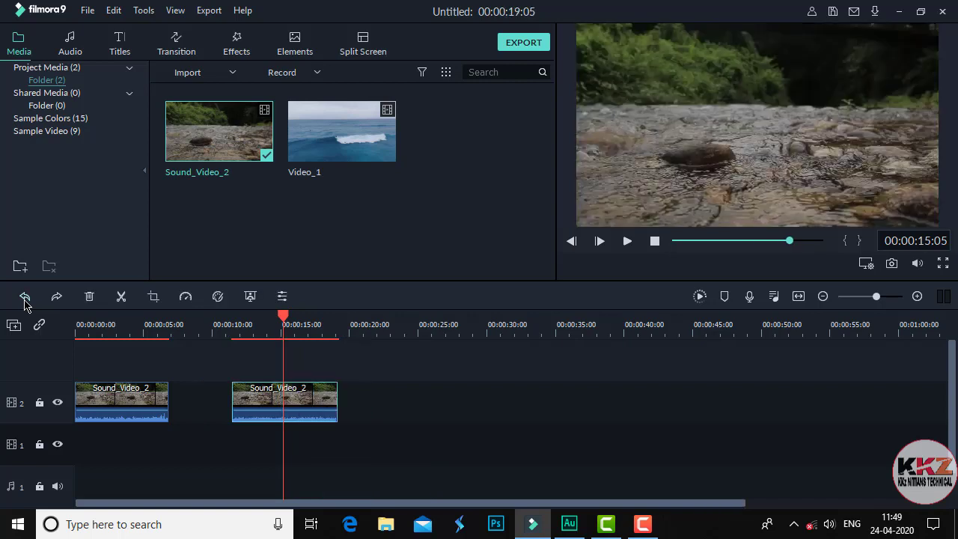
left_click(24, 297)
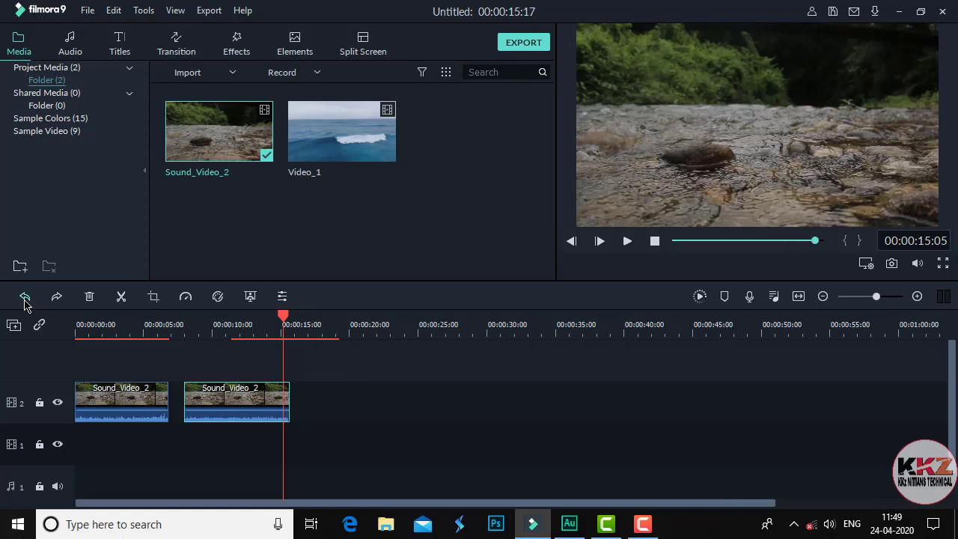
left_click(25, 297)
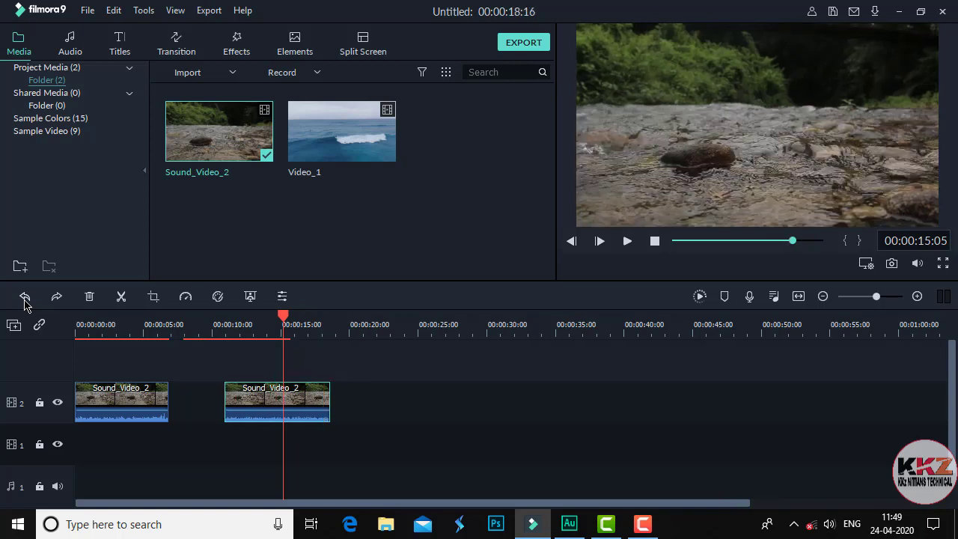
left_click(24, 297)
left_click(24, 297)
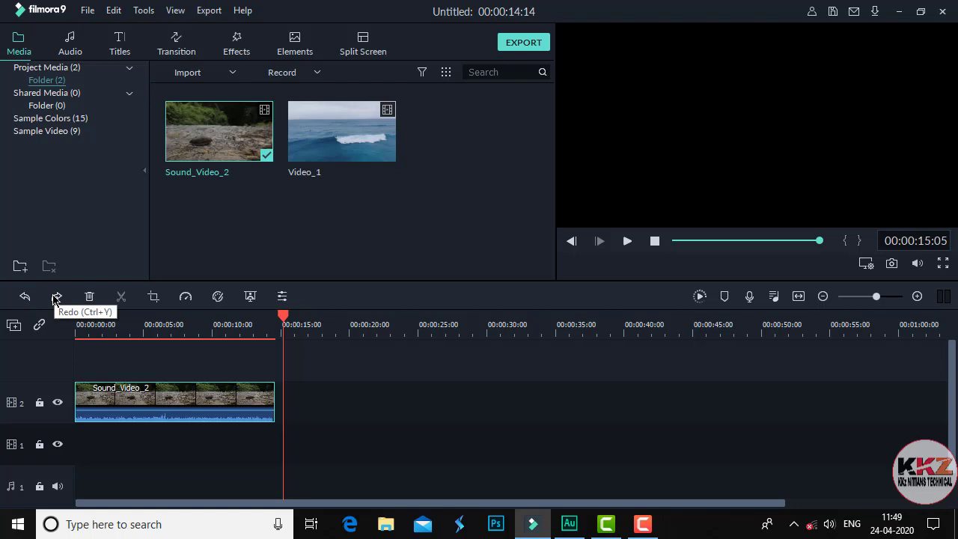
Step: Redo the first split, the moves of the second piece, the split at 00:00:15:05 and the shift of the last piece
left_click(56, 297)
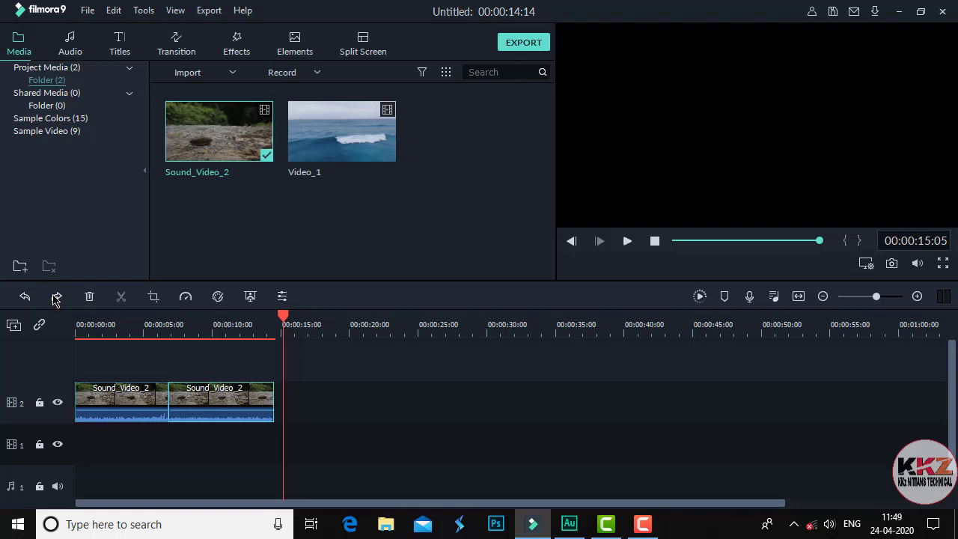
left_click(56, 297)
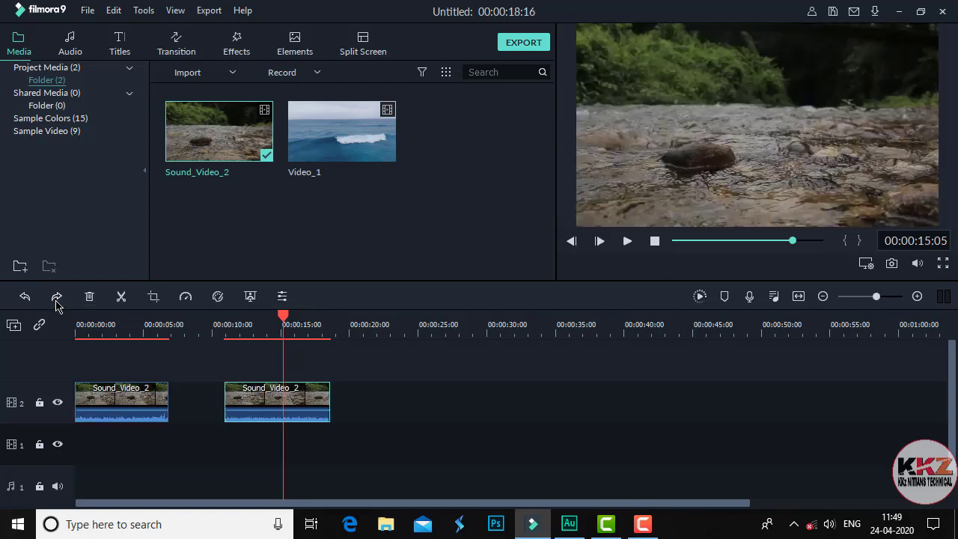
left_click(56, 299)
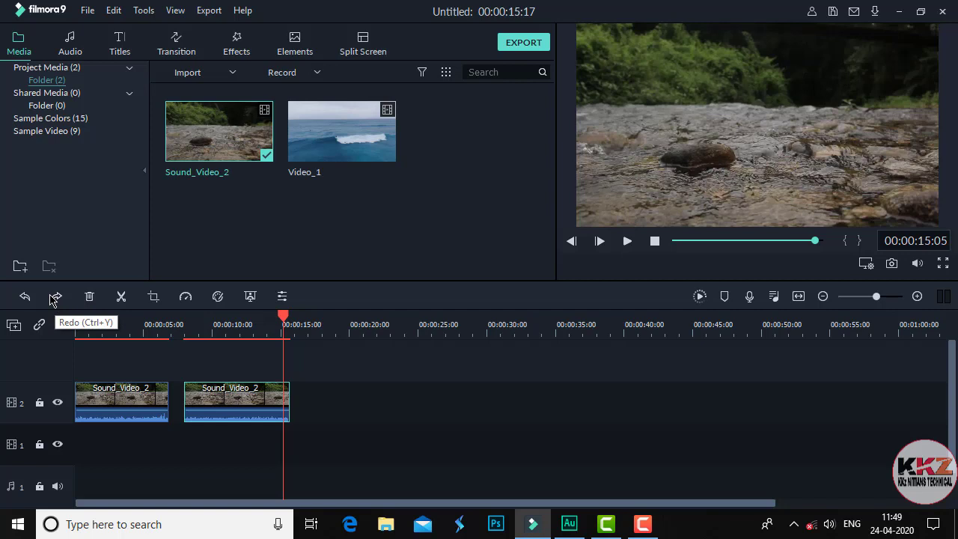
left_click(54, 298)
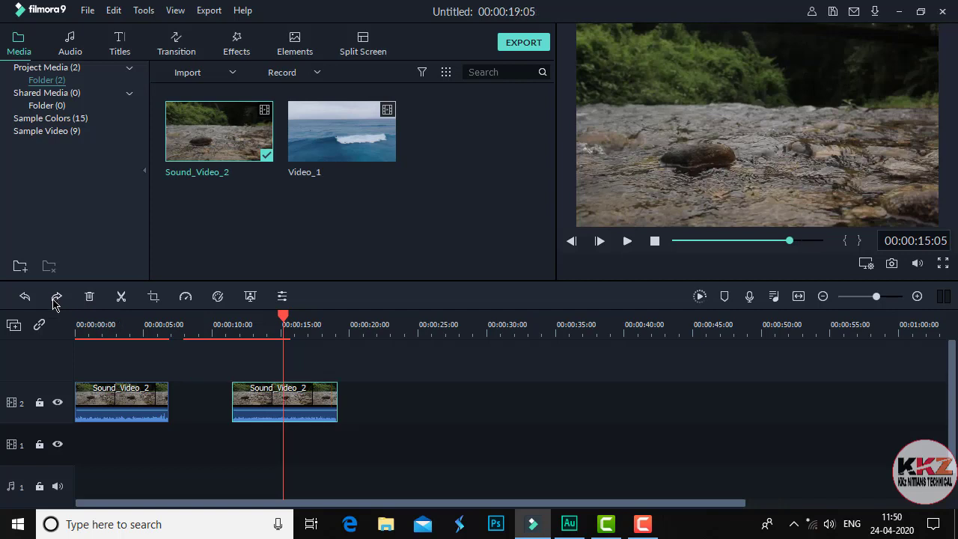
left_click(54, 300)
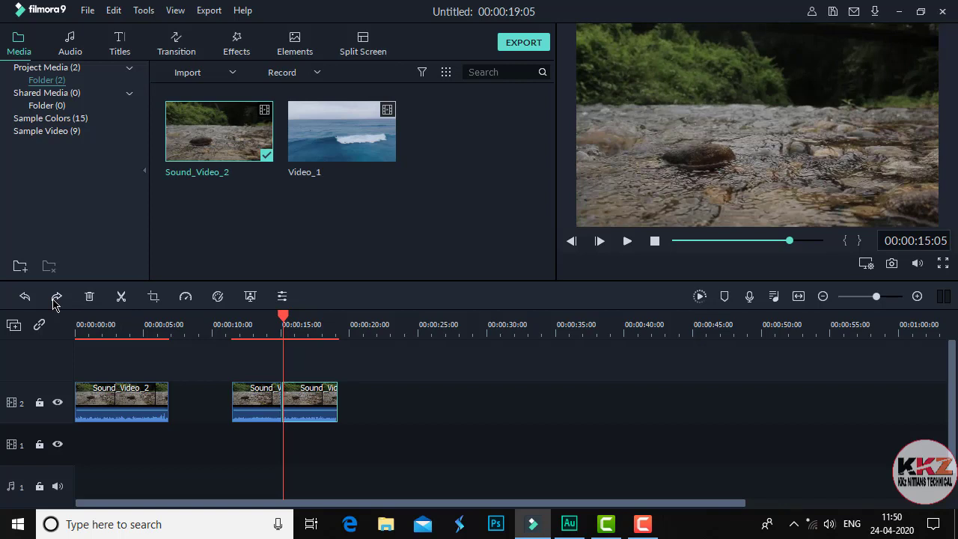
left_click(54, 300)
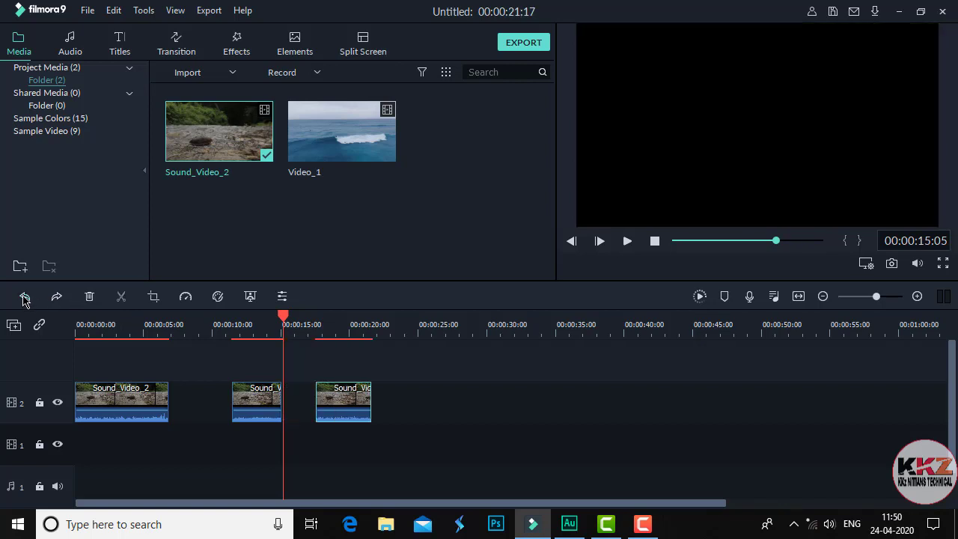
Step: Undo all the redone splits and moves of Sound_Video_2, back to one unsplit clip
left_click(24, 299)
left_click(24, 299)
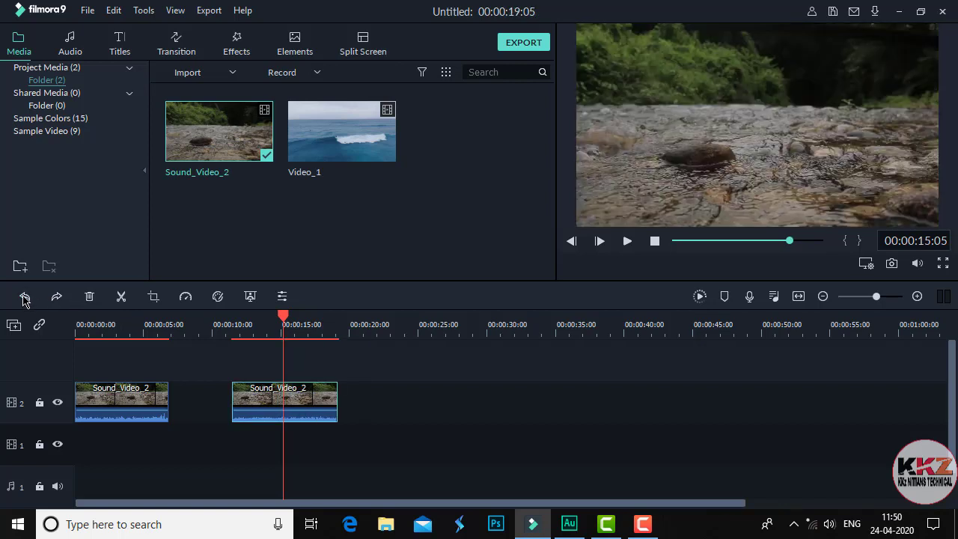
left_click(24, 298)
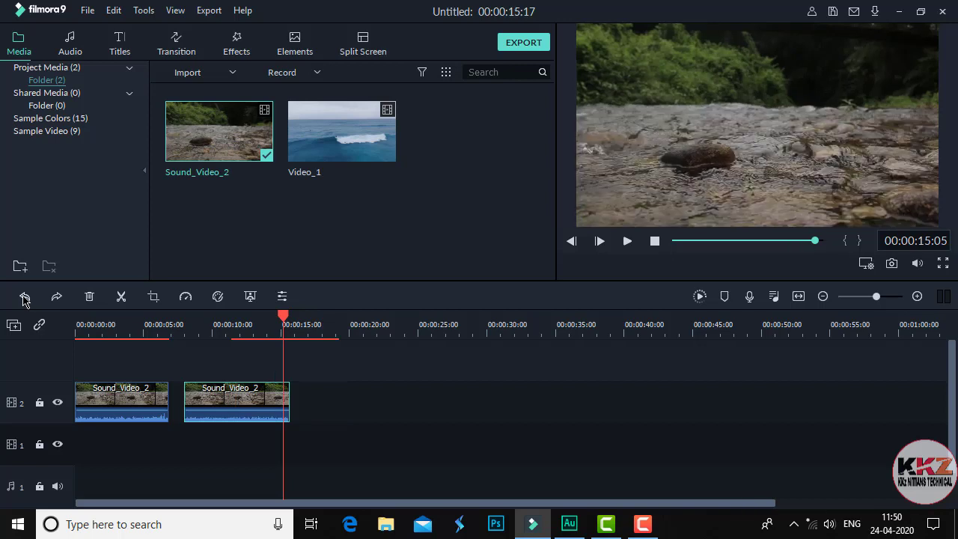
left_click(24, 299)
left_click(24, 298)
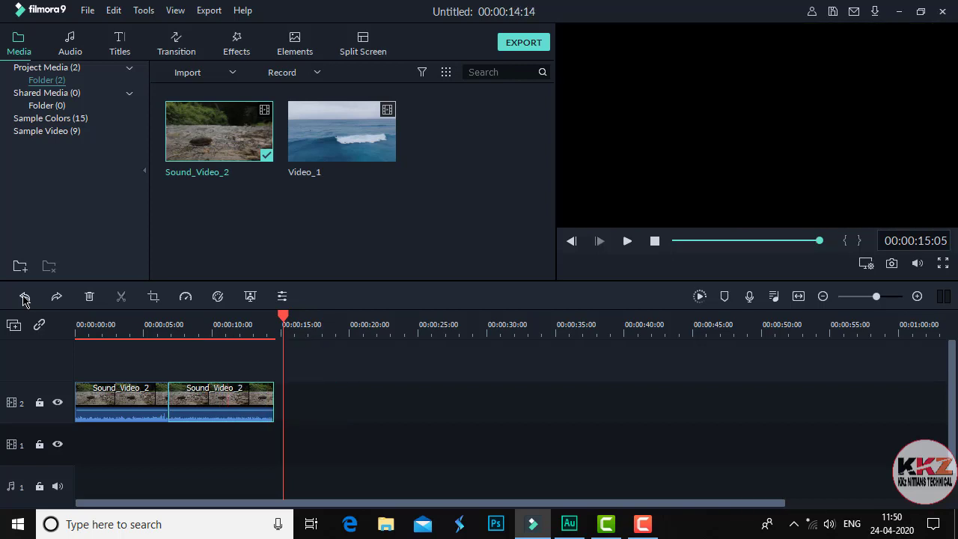
left_click(24, 298)
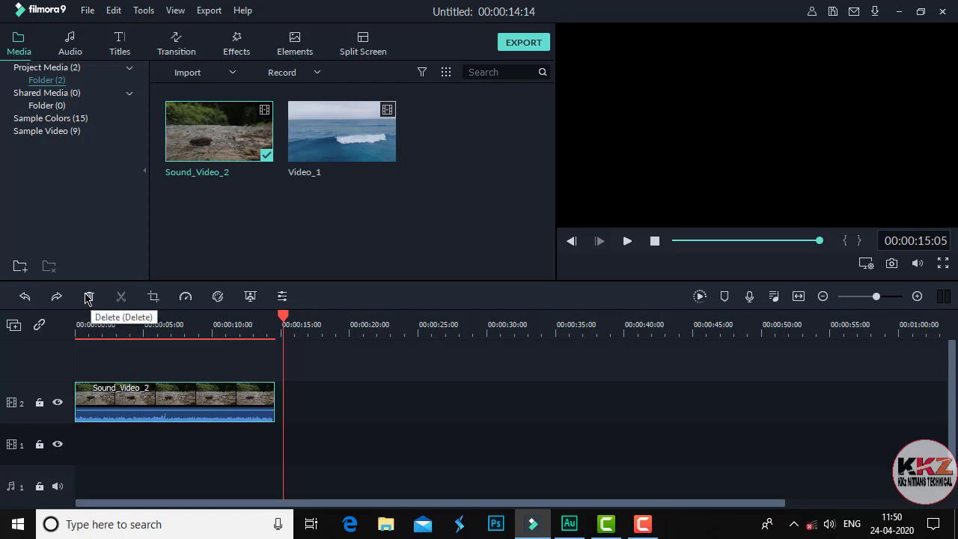
Step: Delete the whole Sound_Video_2 clip from video track 2
left_click(329, 417)
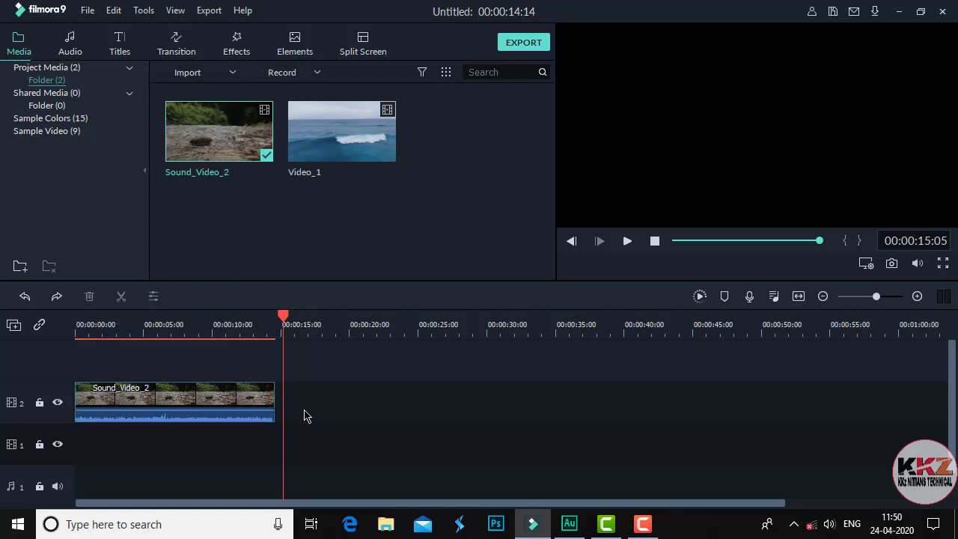
left_click(198, 398)
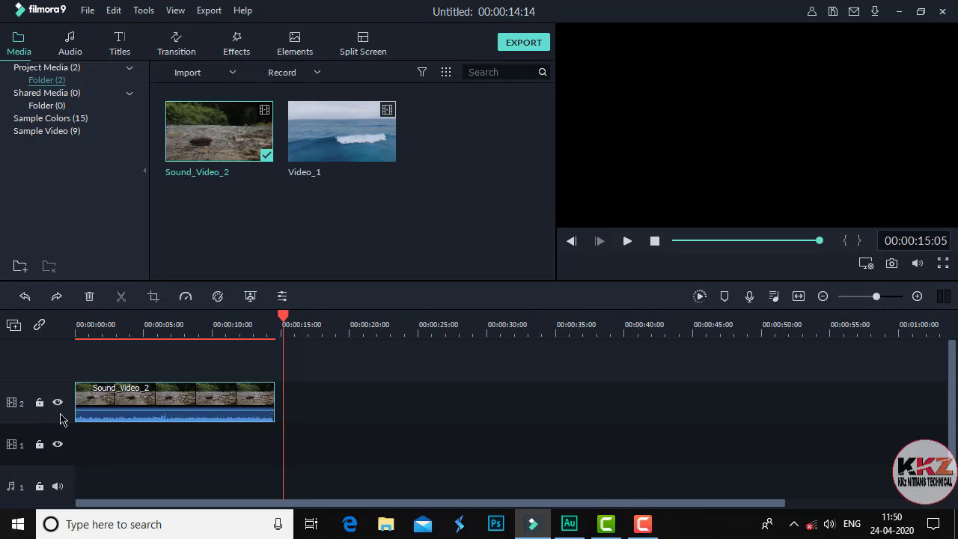
left_click(89, 297)
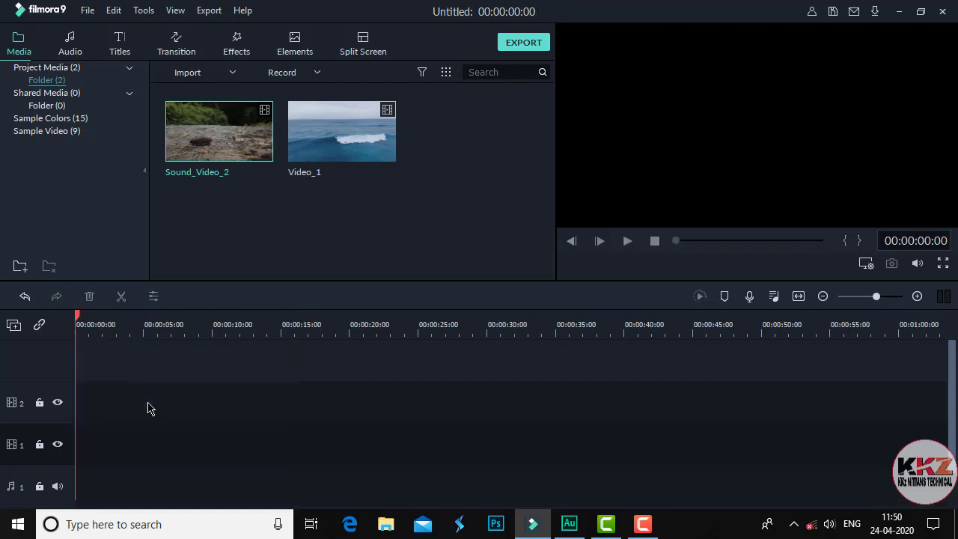